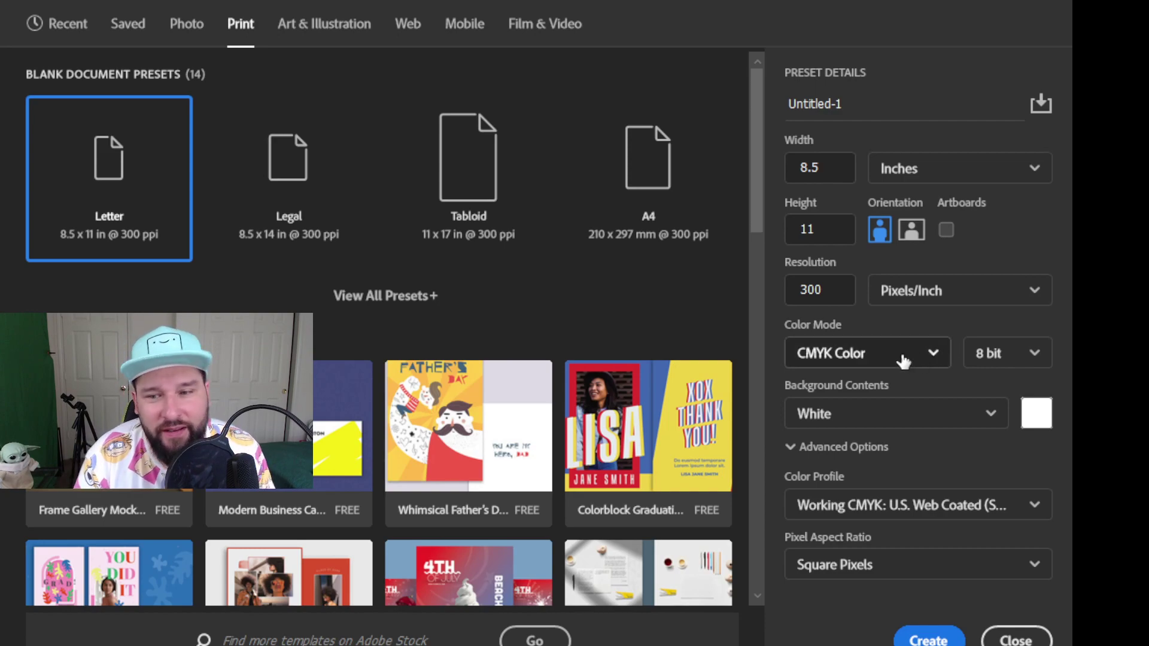
Create a Letter print document, 8.5 x 11 inches at 300 pixels/inch, with CMYK Color and a white background
left_click(928, 640)
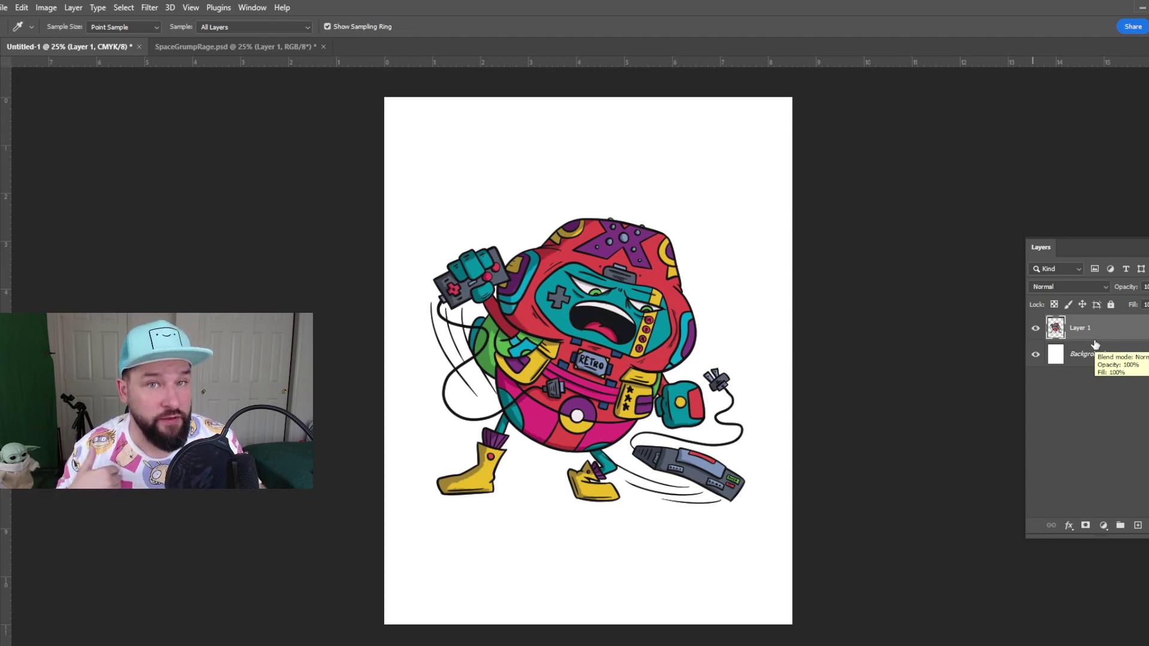
Scale the character artwork to about 41% and position it in the page's upper-left corner with a small margin
key("ctrl+t")
left_click_drag(675, 317, 629, 197)
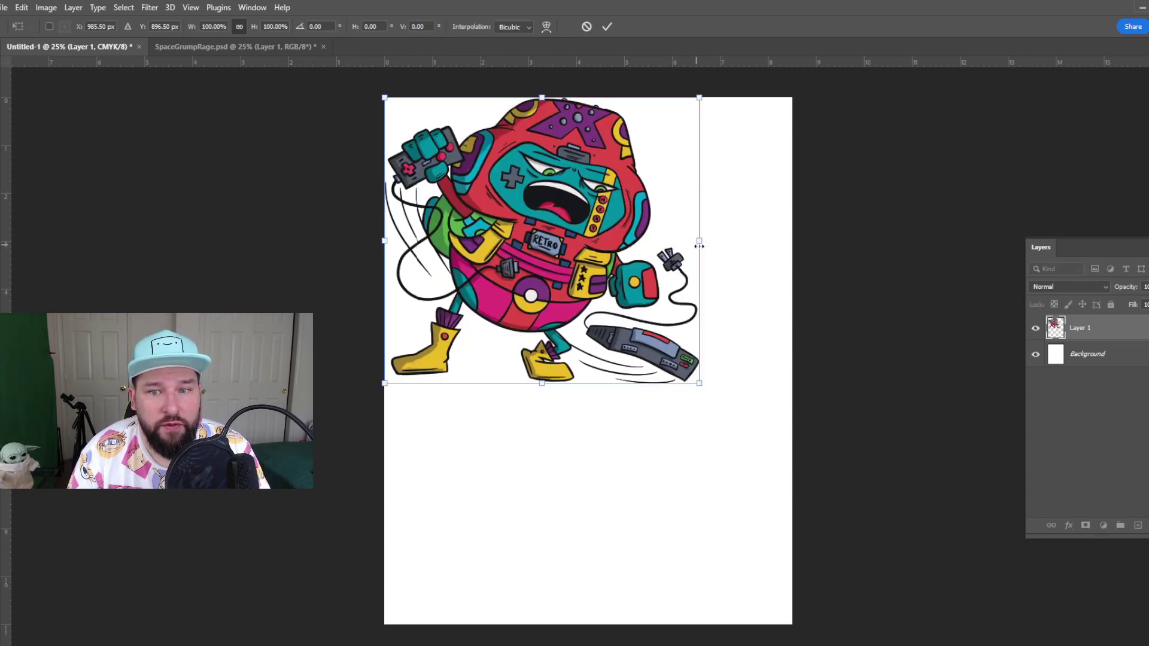
left_click_drag(698, 241, 463, 144)
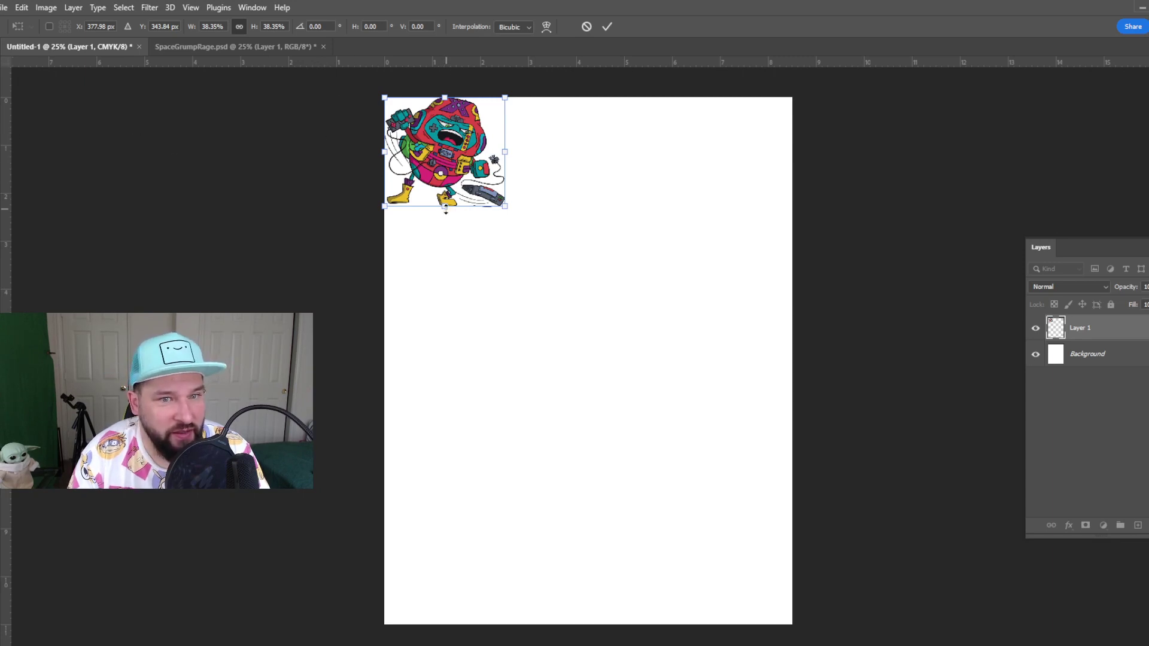
left_click_drag(445, 209, 445, 215)
mouse_move(467, 179)
left_mouse_down()
mouse_move(476, 158)
mouse_move(496, 183)
mouse_move(484, 168)
left_mouse_up()
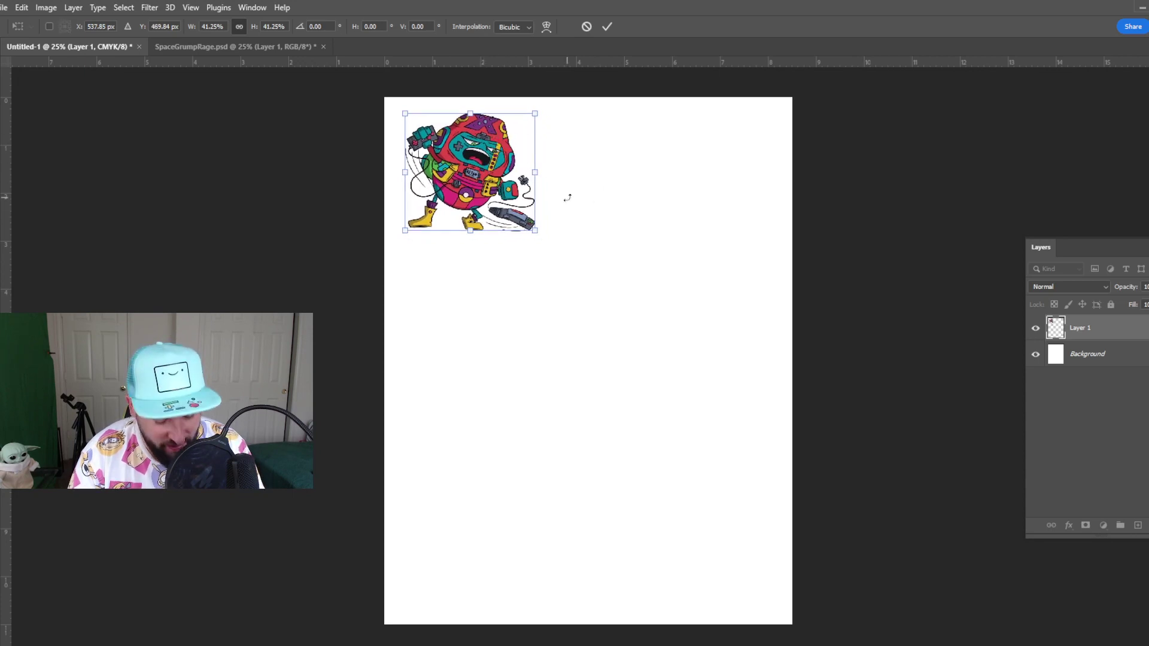
key("Return")
Duplicate the scaled character and place the copy beside the original in the page's top row
key("i")
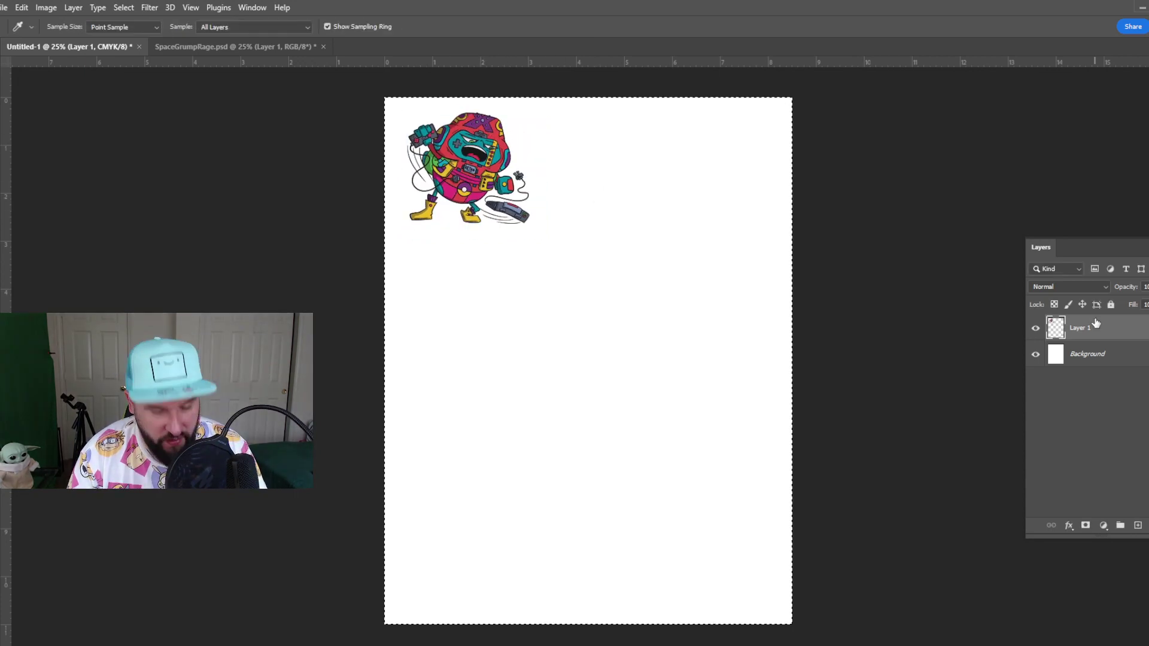
key("ctrl+v")
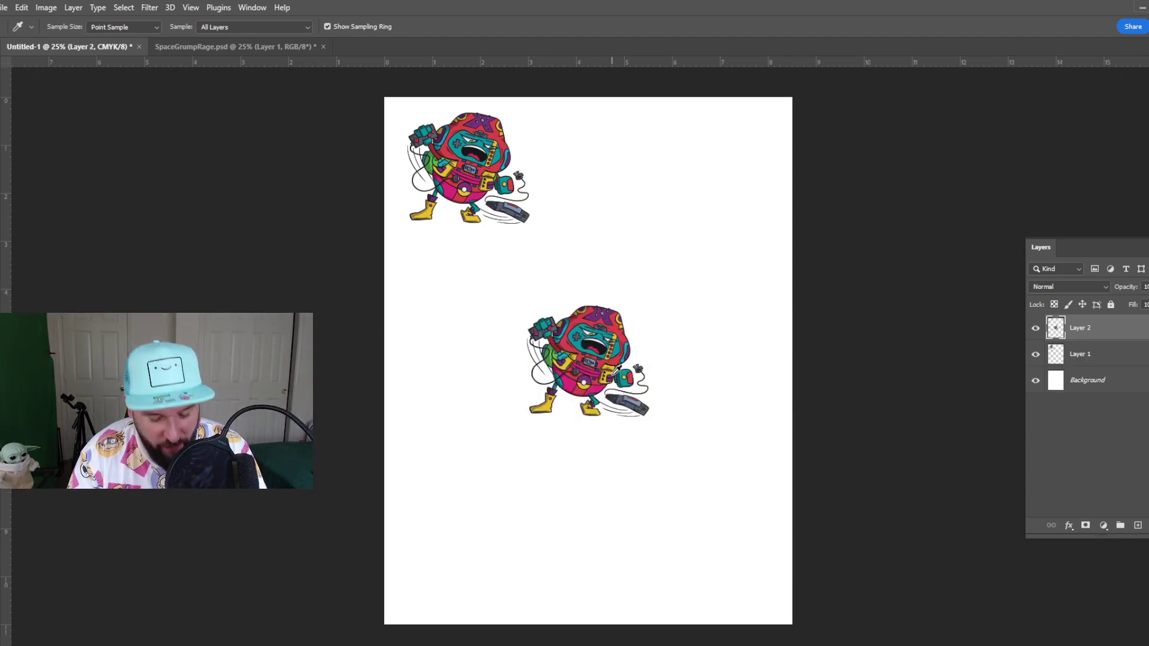
key("v")
left_click_drag(606, 353, 643, 162)
left_click(737, 242)
Add more copies of the character to form second and third rows, aligned in two columns below the top pair
key("ctrl+v")
left_click_drag(617, 357, 492, 300)
key("ctrl+v")
left_click_drag(570, 365, 455, 467)
left_click_drag(519, 441, 675, 432)
Paste two more copies of the character and move them to the lower right and lower left of the page
key("ctrl+v")
left_click_drag(584, 326, 723, 530)
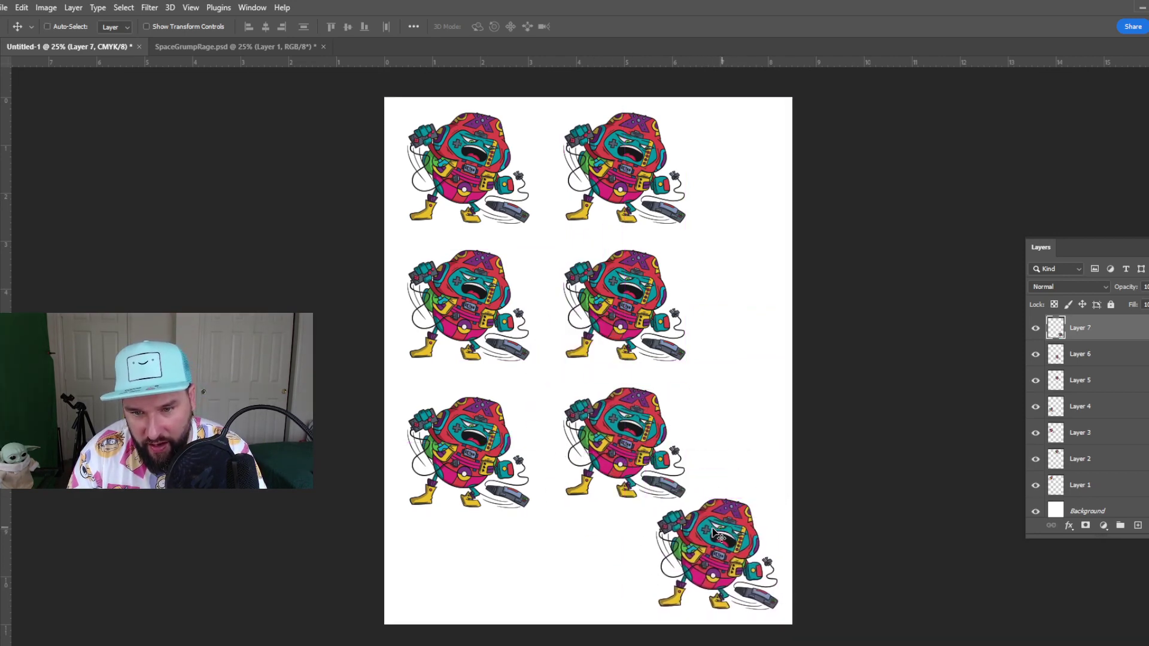
key("ctrl+v")
left_click_drag(557, 389, 531, 575)
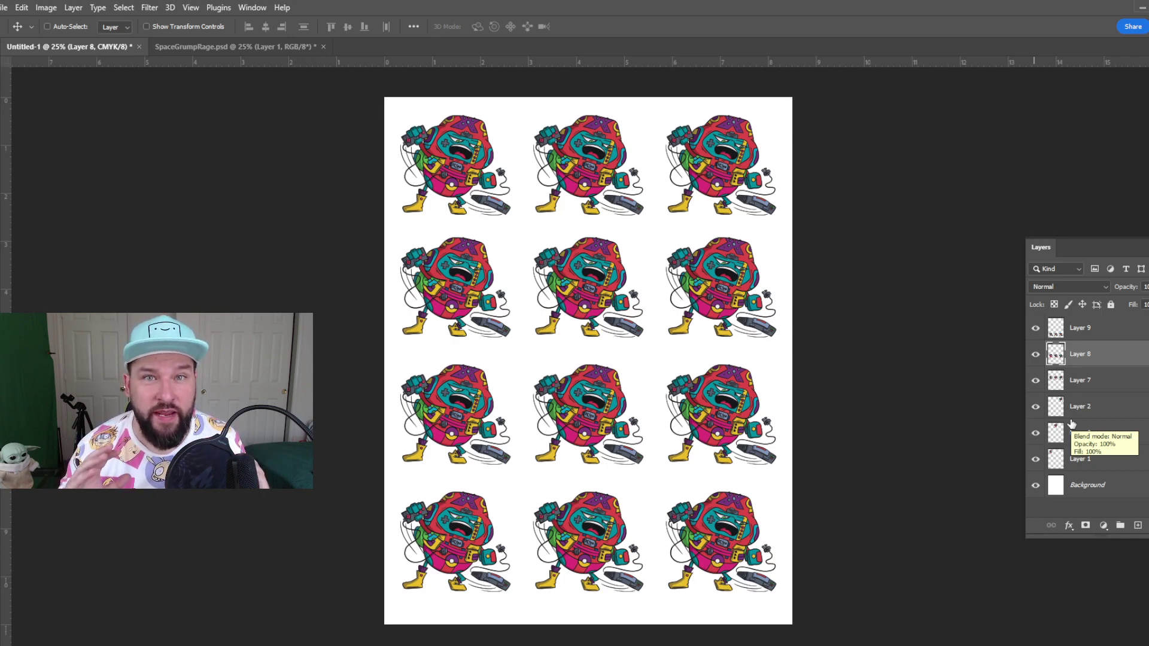
Paste another character copy, scale it to 22.66%, and place it in the gap between the second and third columns
key("ctrl+v")
key("ctrl+t")
left_click_drag(700, 210, 648, 239)
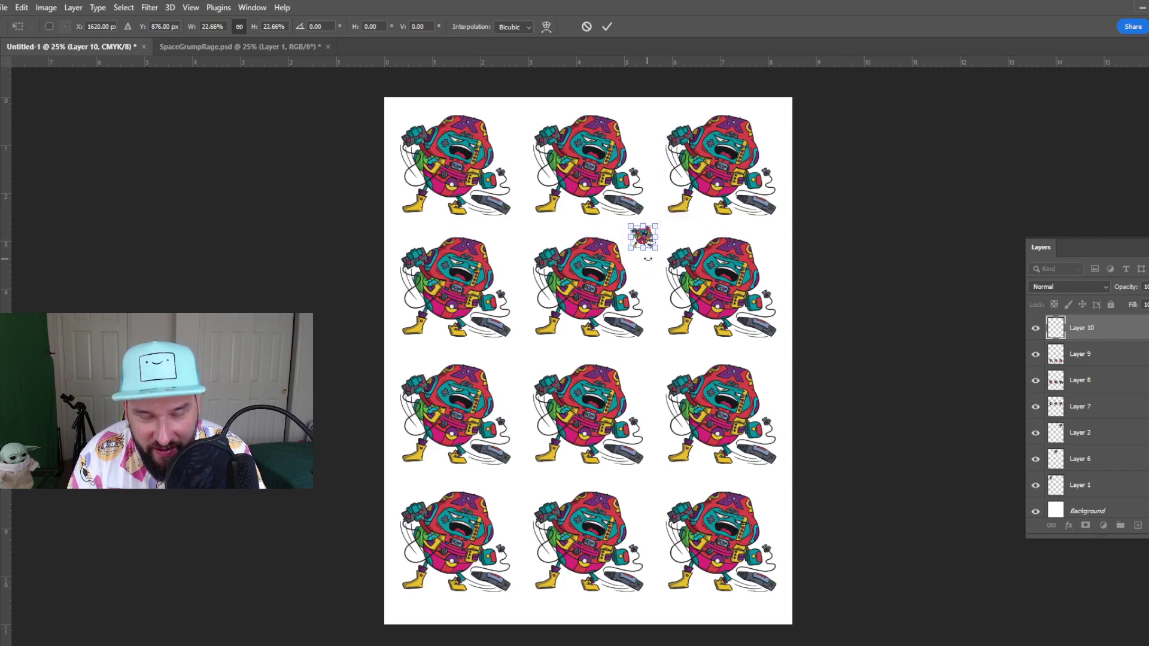
left_click(606, 27)
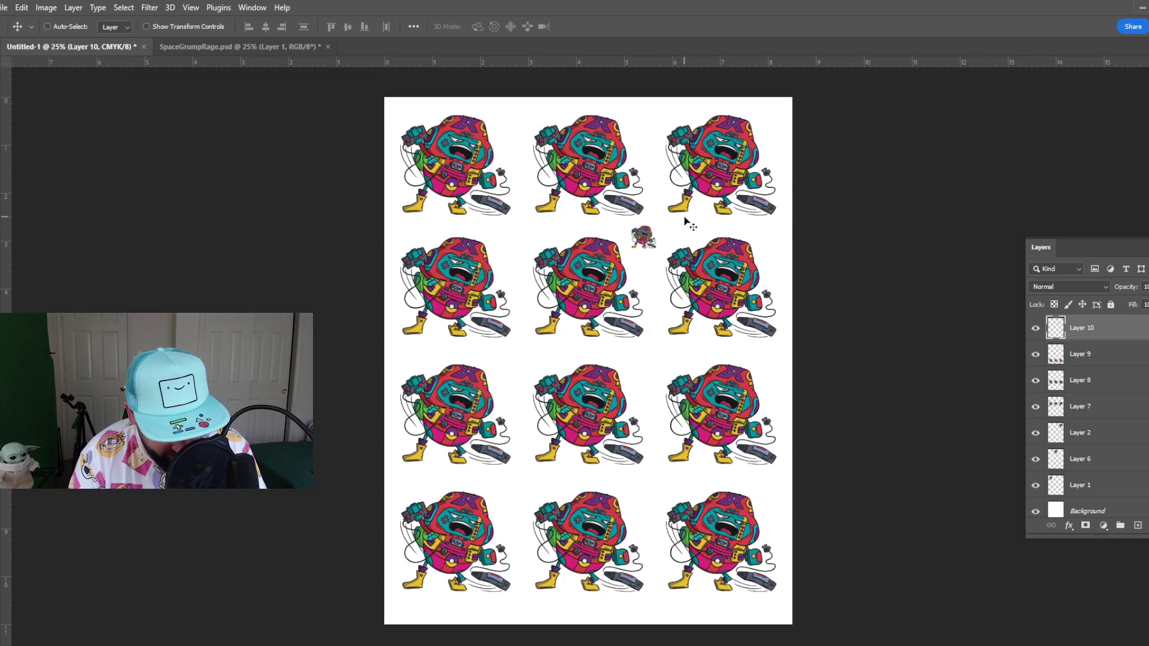
Duplicate the small character into the gaps beside the third and fourth rows, between the second and third columns
left_click_drag(693, 225, 661, 368)
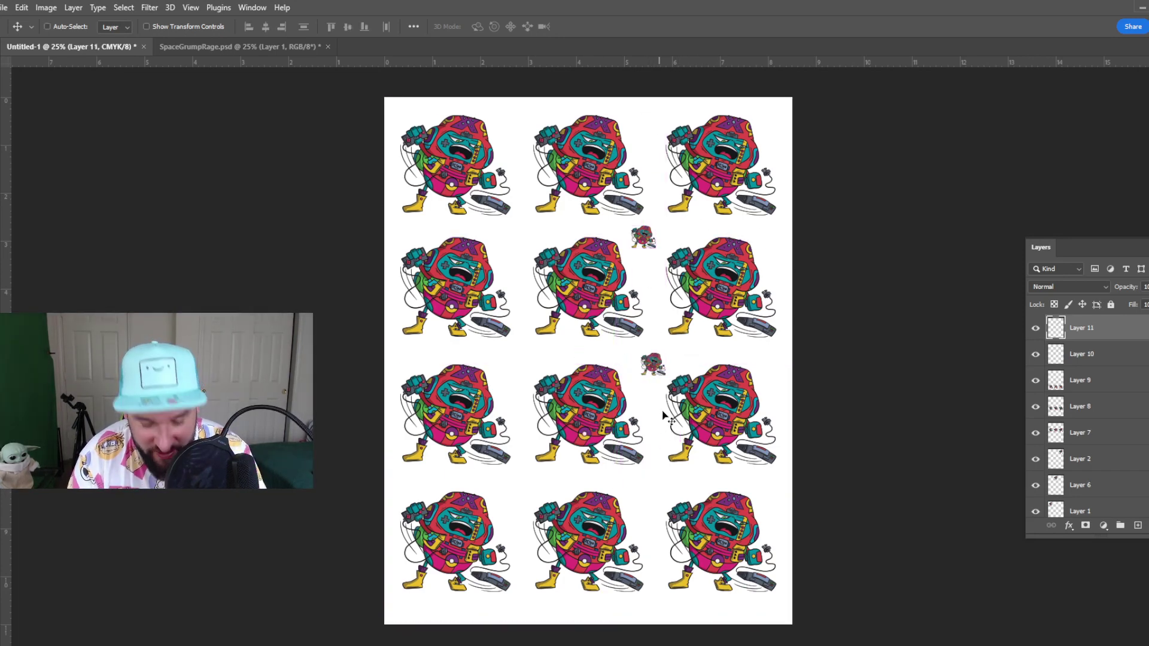
key("ctrl")
left_click_drag(653, 366, 652, 491)
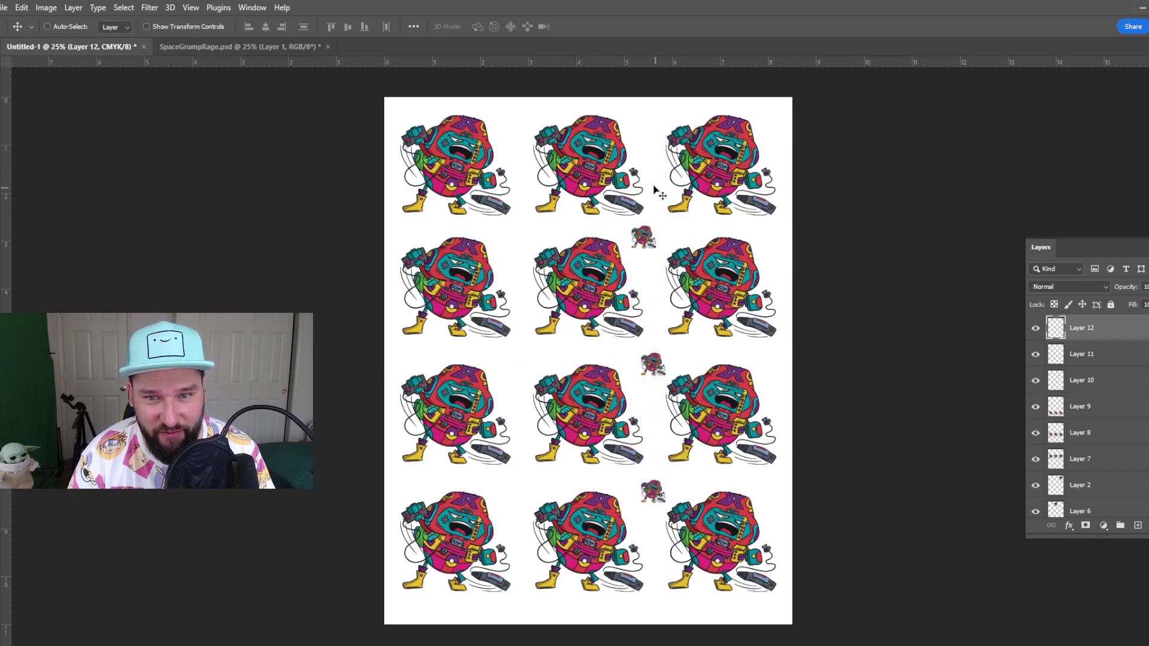
Undo the small filler characters added between the columns
key("ctrl+z")
key("ctrl+z")
key("ctrl+z")
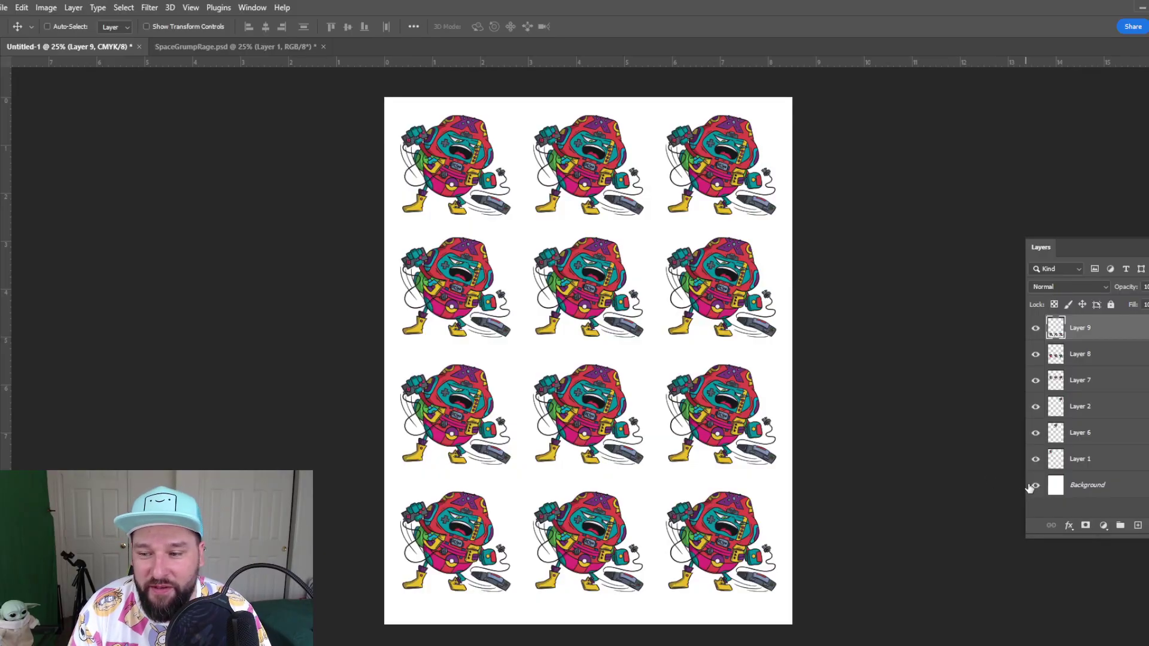
Hide the white Background layer and open the print settings for the sticker sheet
left_click(1035, 486)
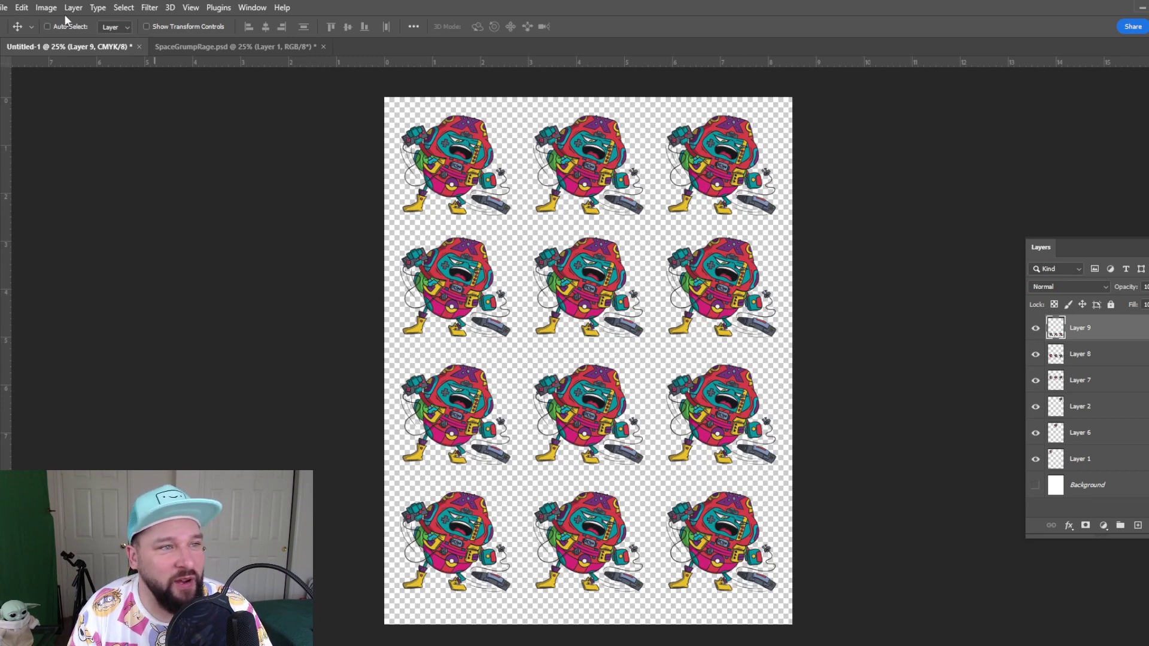
left_click(5, 8)
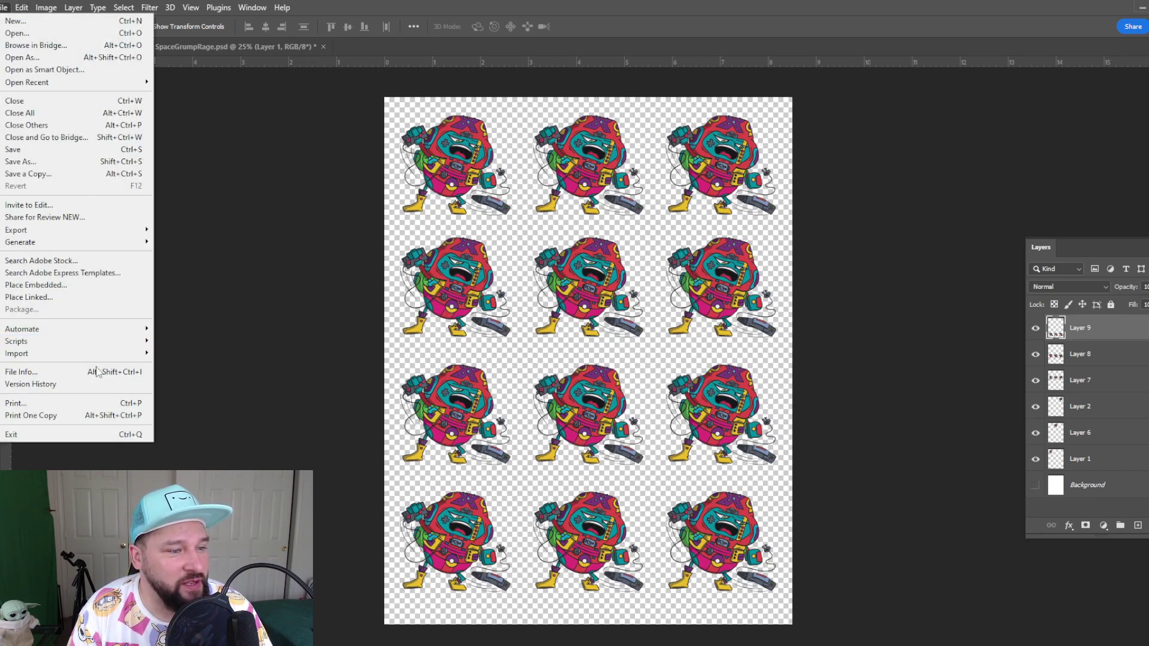
left_click(36, 404)
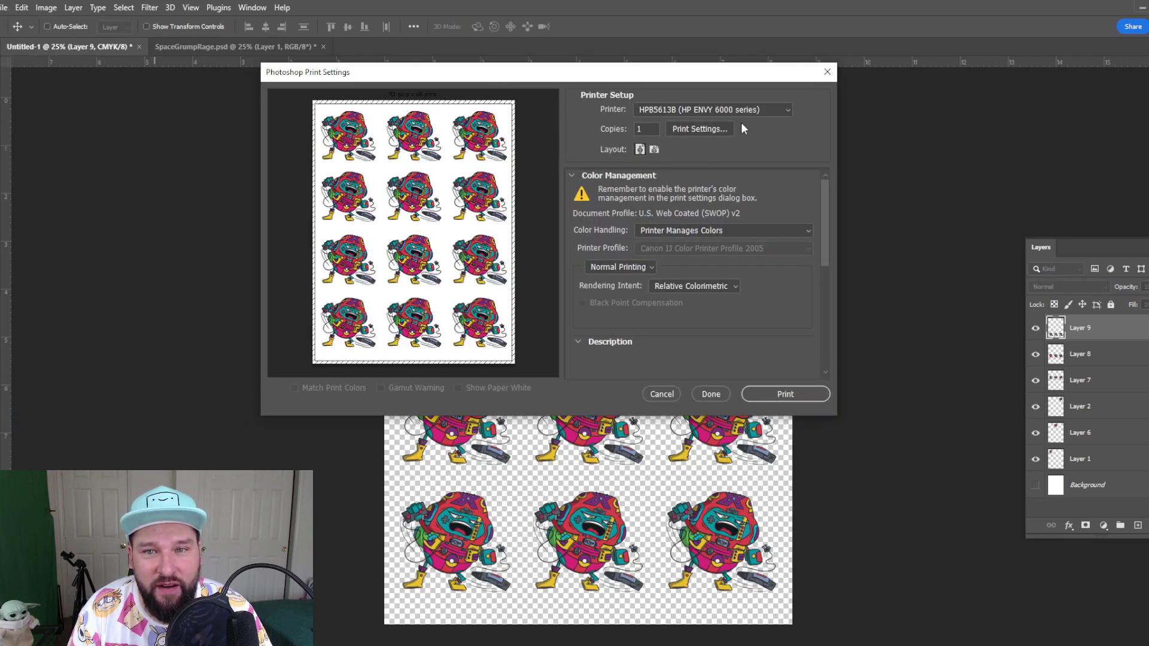
Set the printer to Canon iP8700 series and review the color management options
left_click(692, 109)
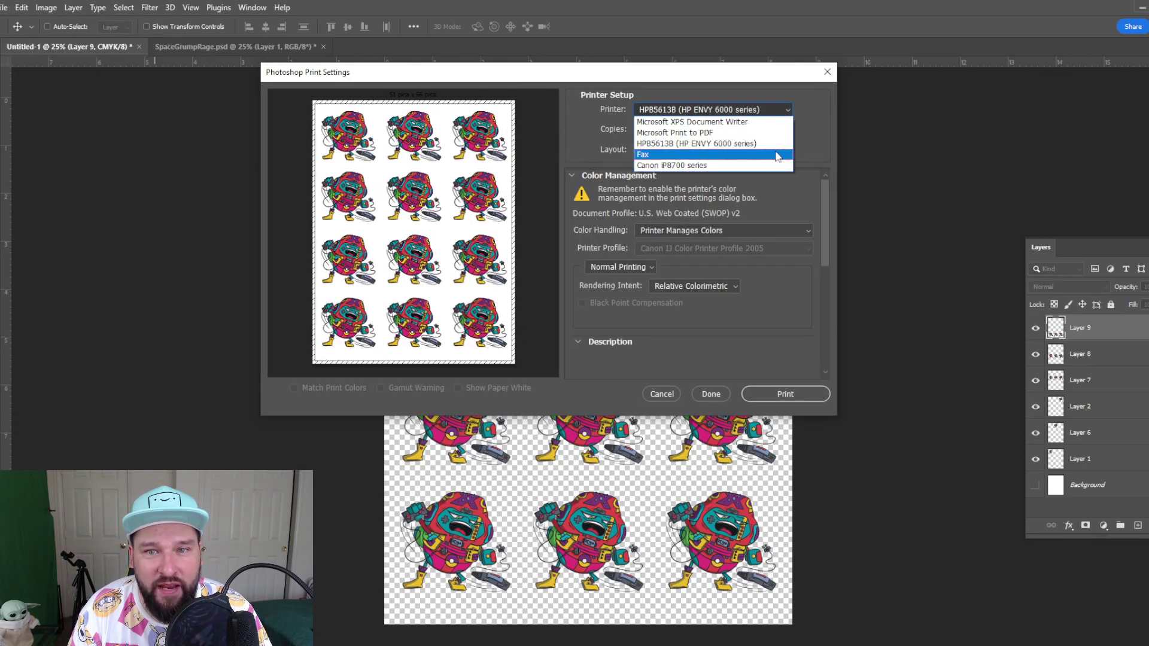
left_click(703, 165)
left_click(712, 109)
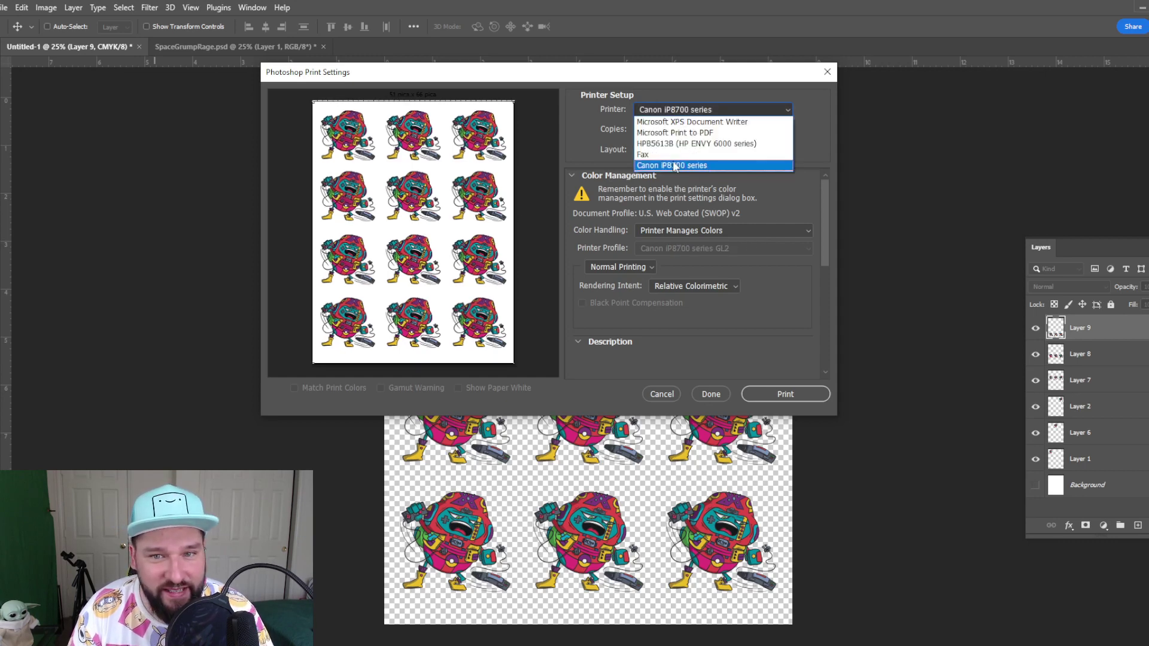
left_click(665, 165)
scroll(706, 299, "down", 3)
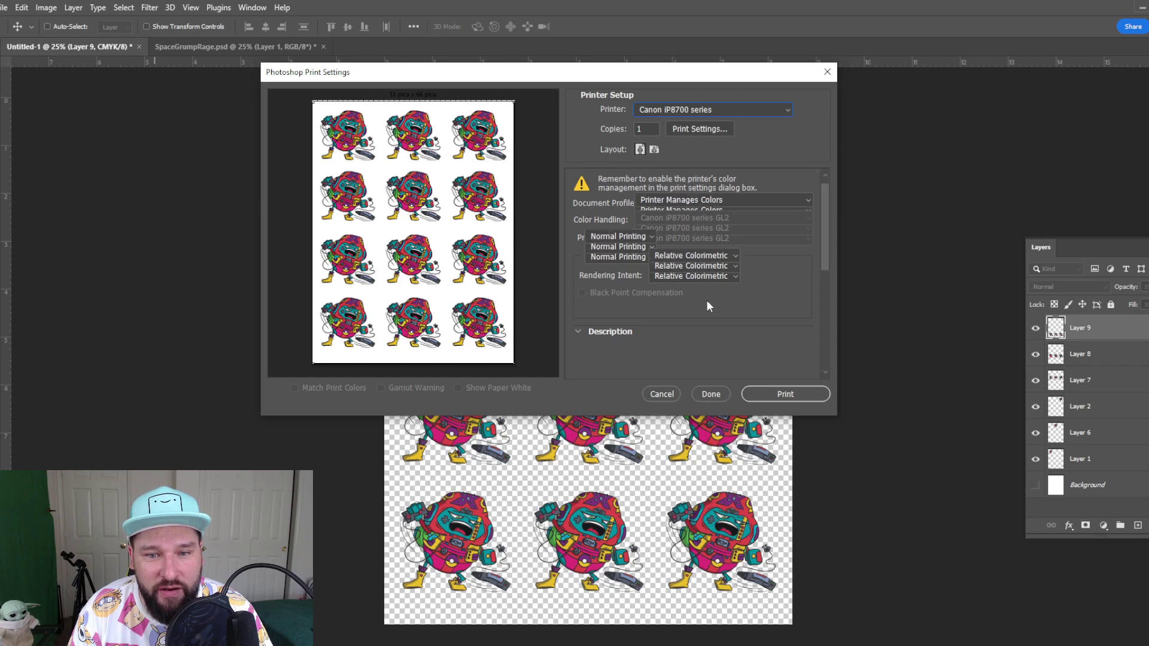
scroll(706, 297, "down", 2)
scroll(697, 302, "up", 5)
scroll(693, 304, "up", 1)
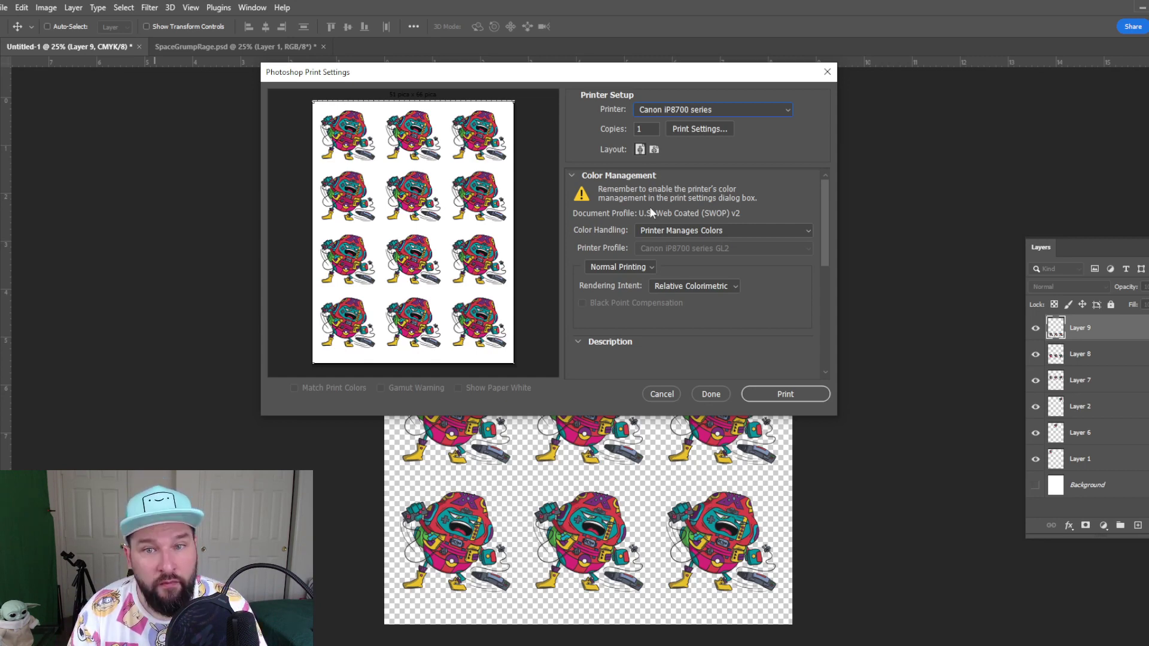
scroll(638, 284, "down", 1)
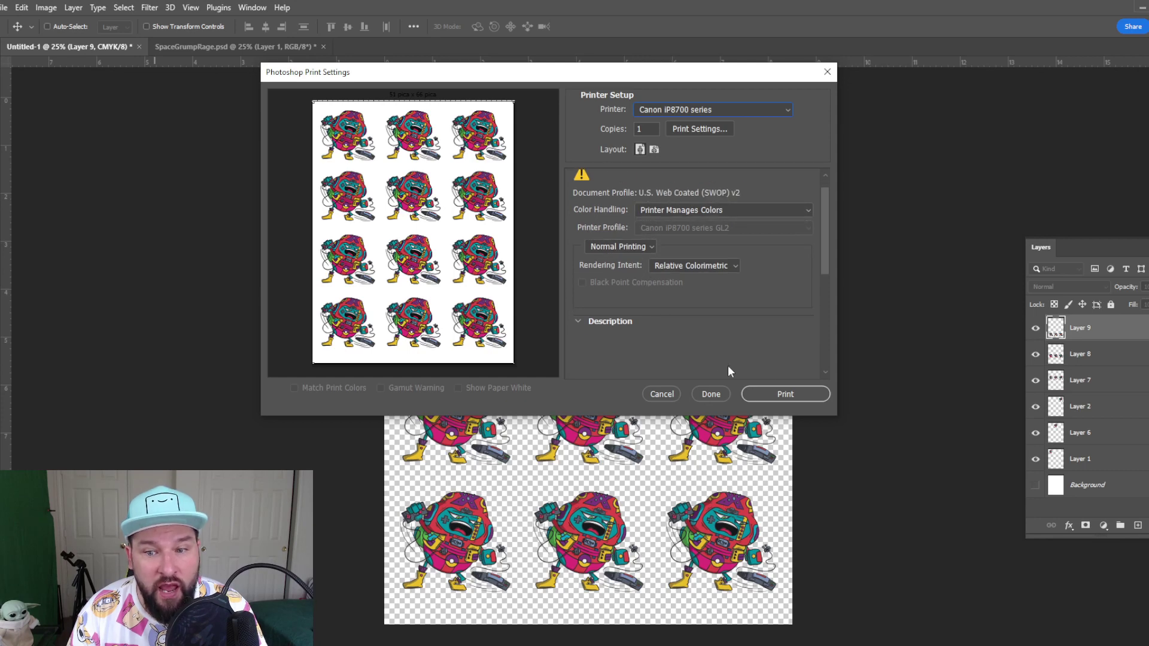